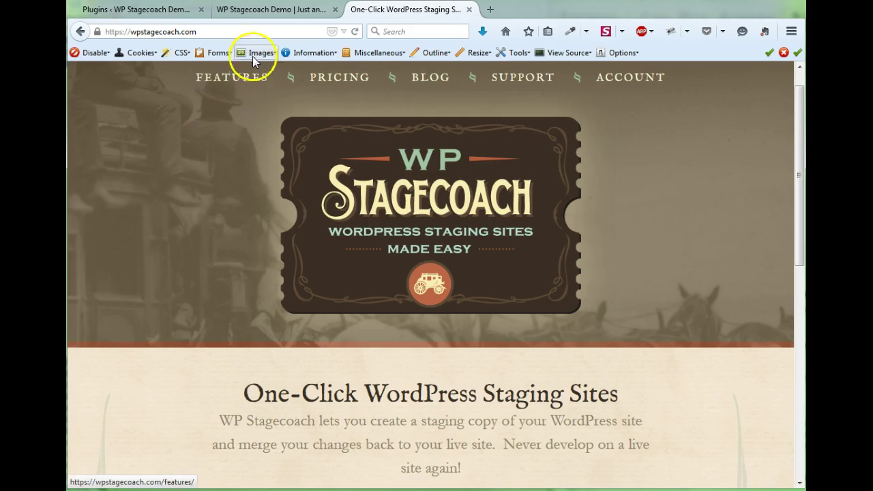
Activate the WP Stagecoach plugin in the live site's WordPress admin.
left_click(274, 12)
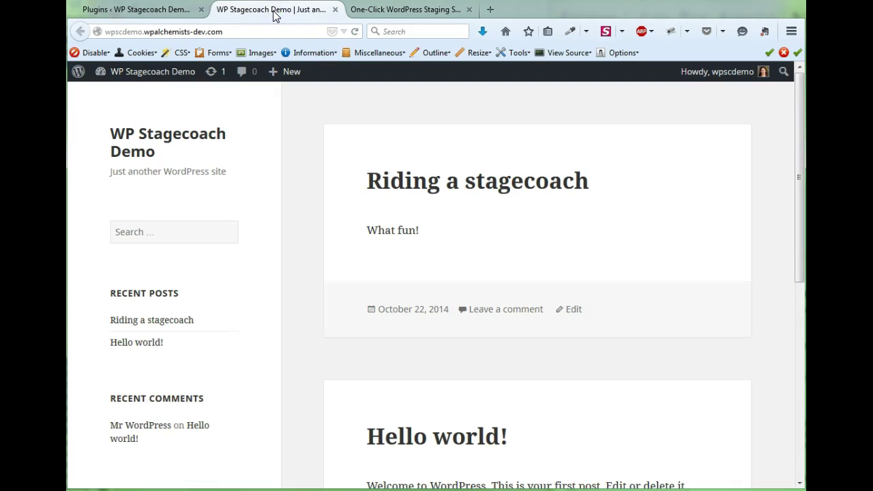
left_click(151, 13)
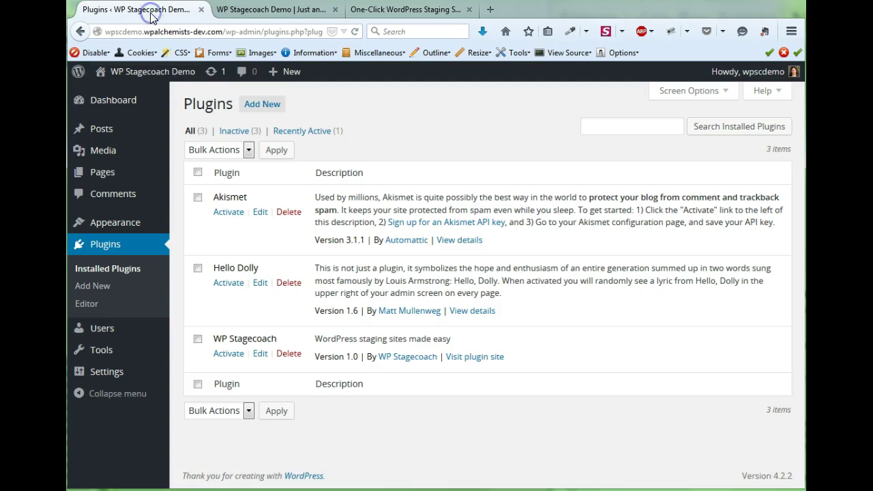
left_click(236, 356)
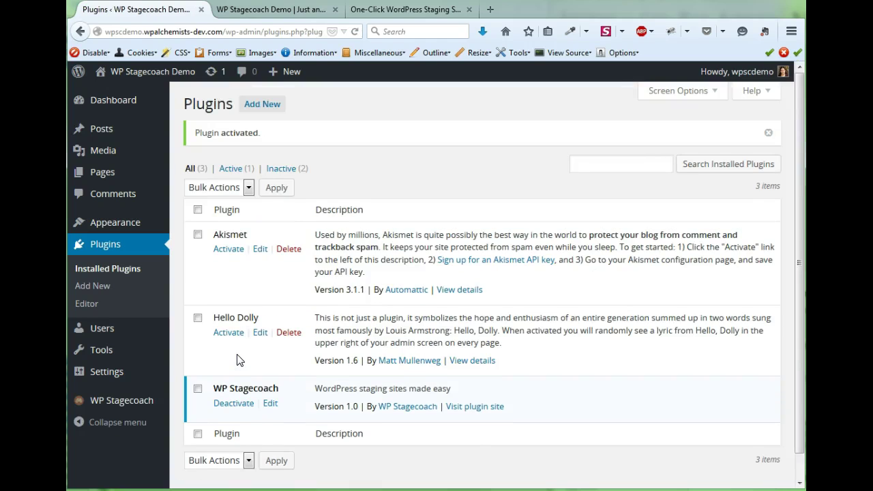
Authenticate the WP Stagecoach plugin by submitting the user name wpscdemo and the account's API key in its settings.
left_click(102, 403)
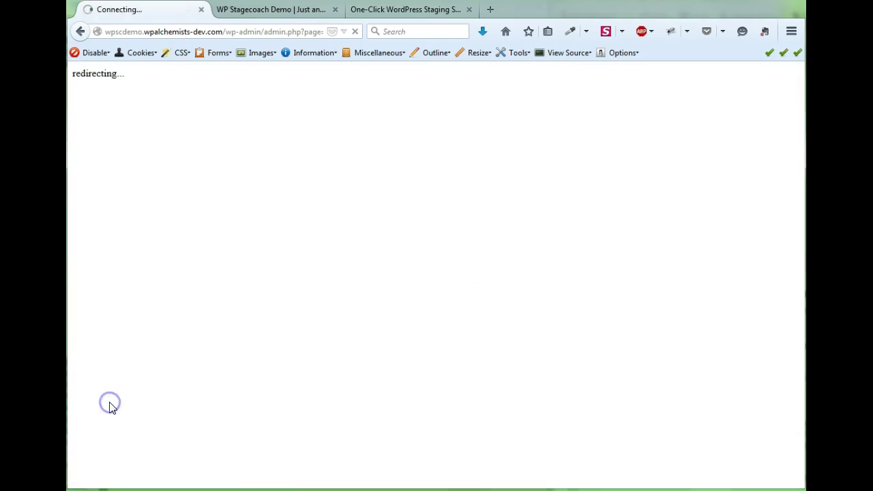
left_click(296, 197)
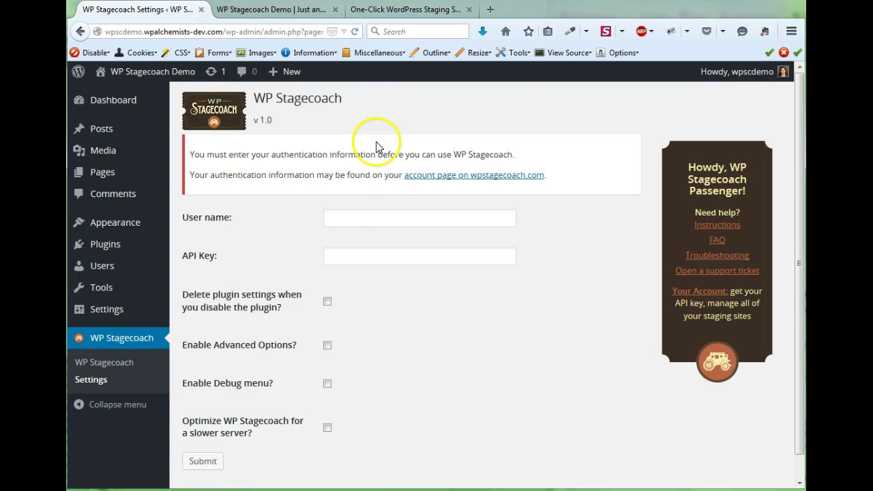
left_click(350, 215)
type("wp")
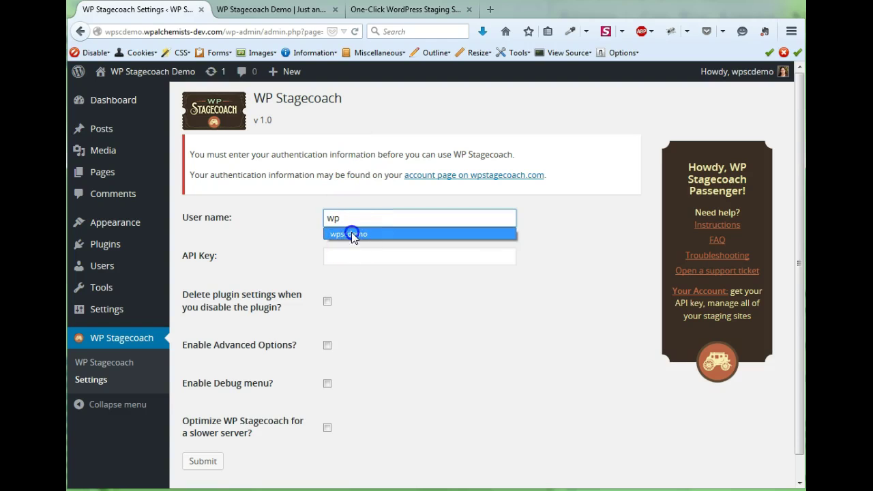
left_click(352, 233)
left_click(353, 255)
key("ctrl+v")
left_click(205, 462)
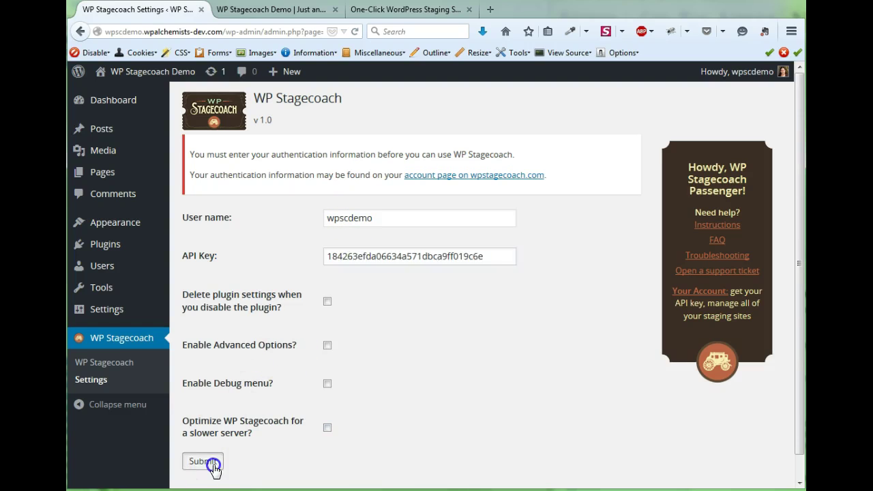
Create a staging site at wpscdemo.wpstagecoach.com without disabling caching plugins or adding password protection.
left_click(113, 364)
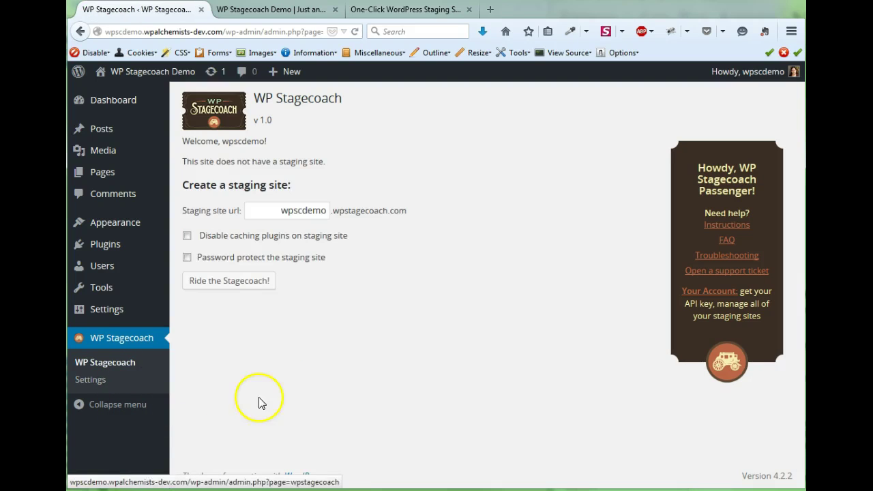
left_click(245, 289)
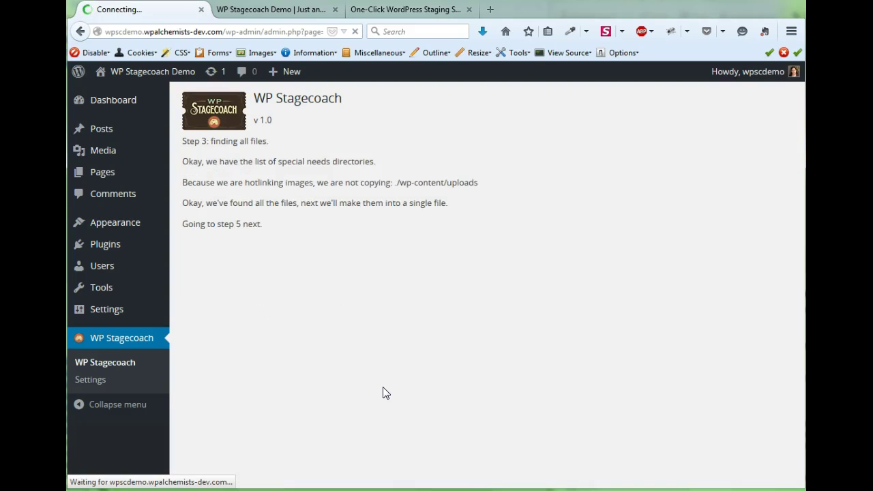
left_click(381, 388)
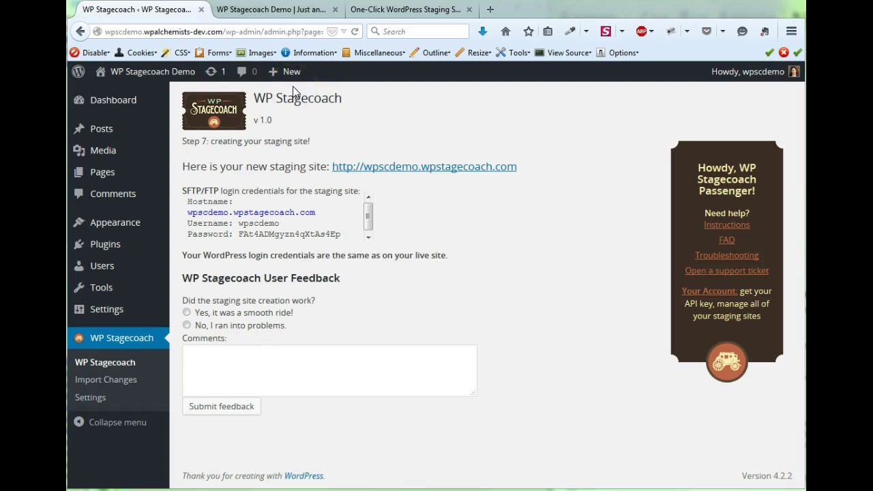
Open the new staging site alongside the plugin page and compare it with the live site.
middle_click(380, 176)
left_click(268, 12)
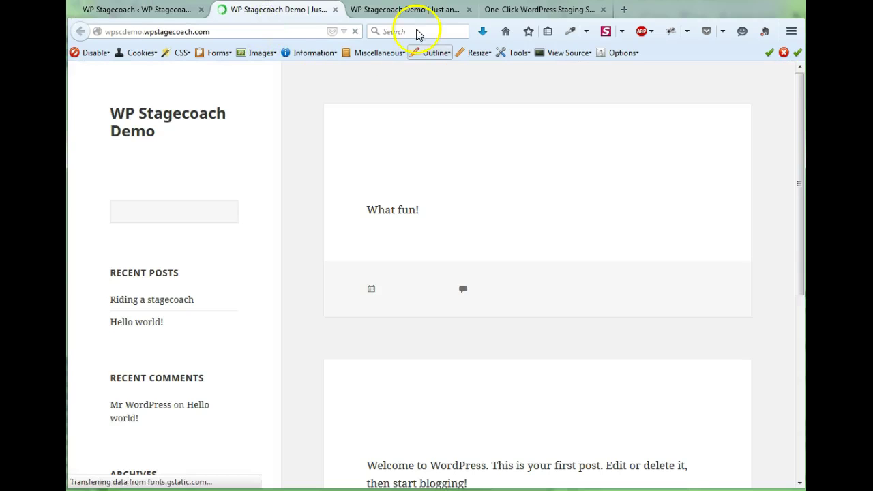
left_click(417, 10)
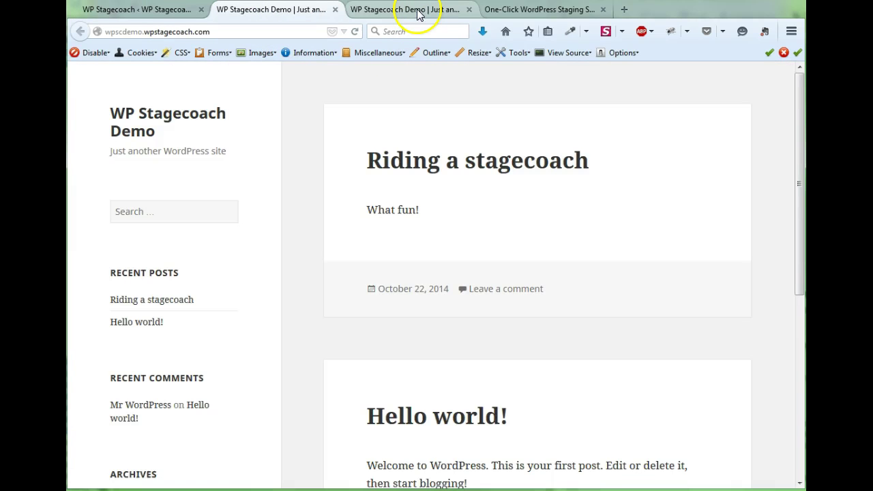
left_click(283, 10)
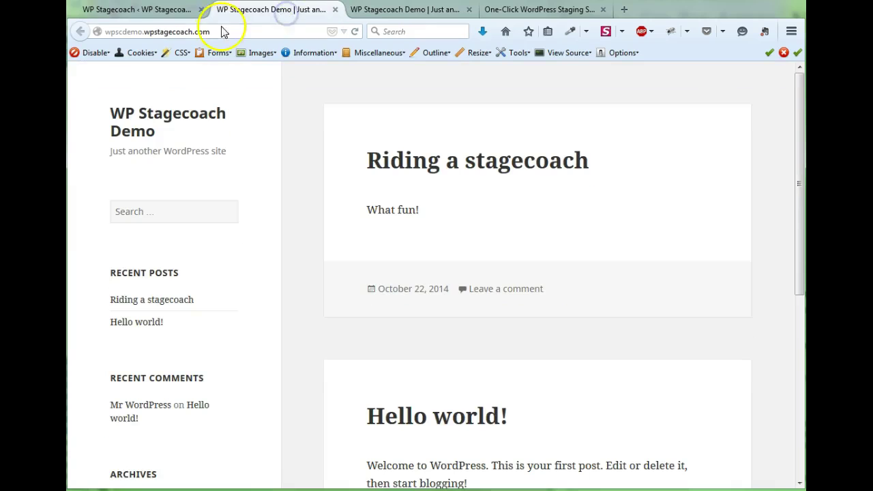
Go to the staging site's /wp-admin address to reach its login page.
left_click(229, 33)
left_click(284, 32)
type("/wp-admin")
key("Return")
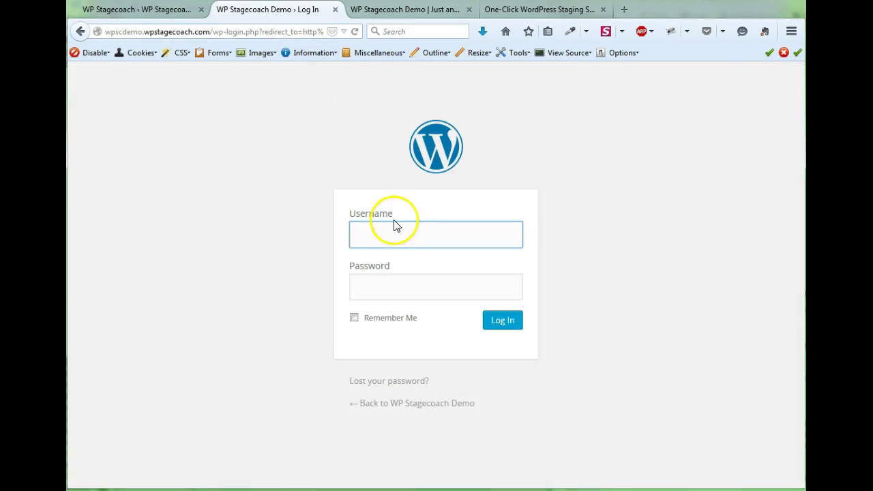
Log in to the staging site with the username wpscdemo and the account password.
left_click(396, 234)
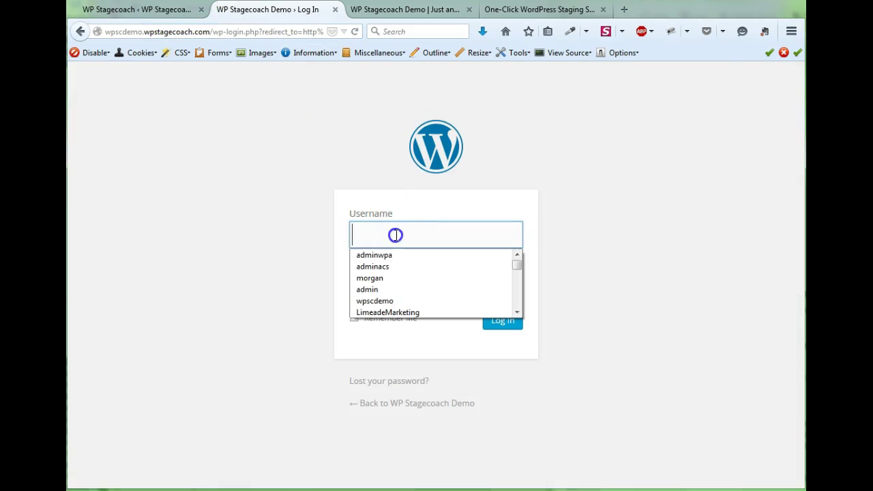
type("w")
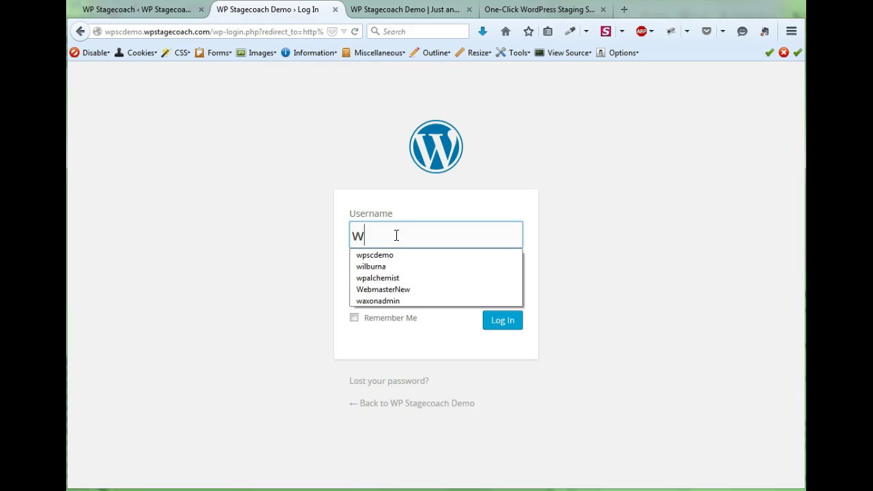
type("pscdem")
key("BackSpace")
key("BackSpace")
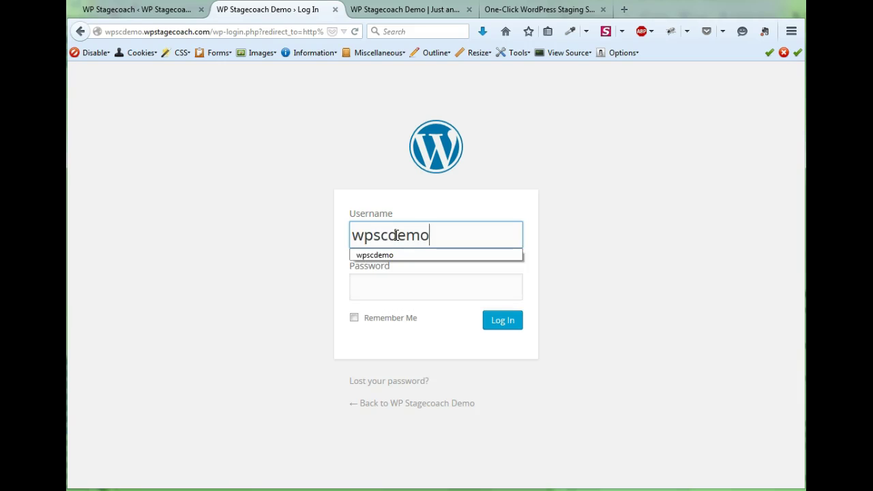
key("Tab")
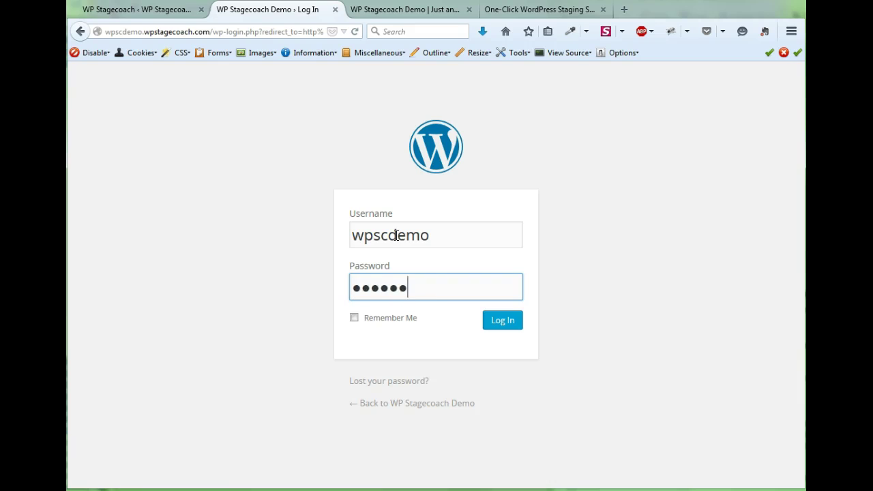
key("Return")
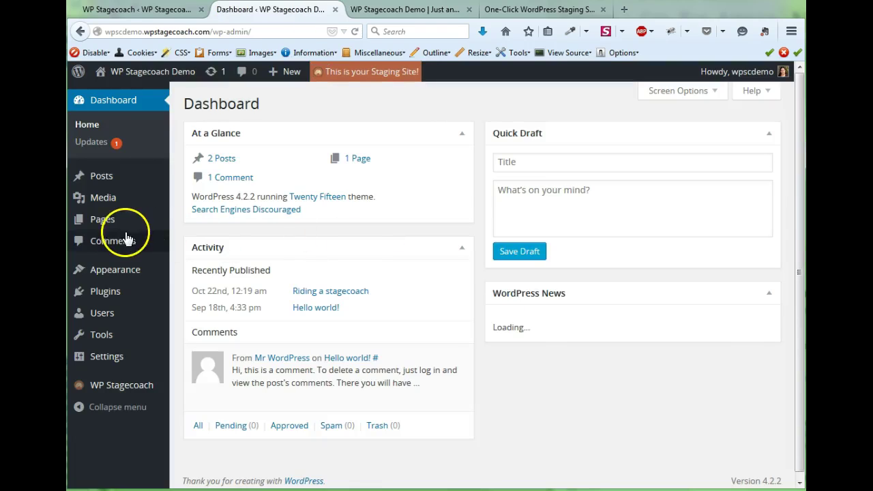
Publish a new page titled "No more cowboy coding!" on the staging site.
left_click(103, 221)
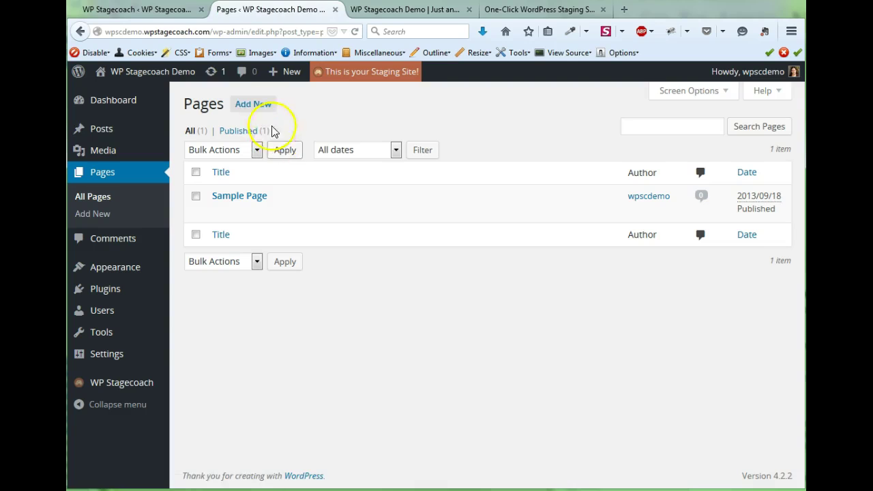
left_click(265, 105)
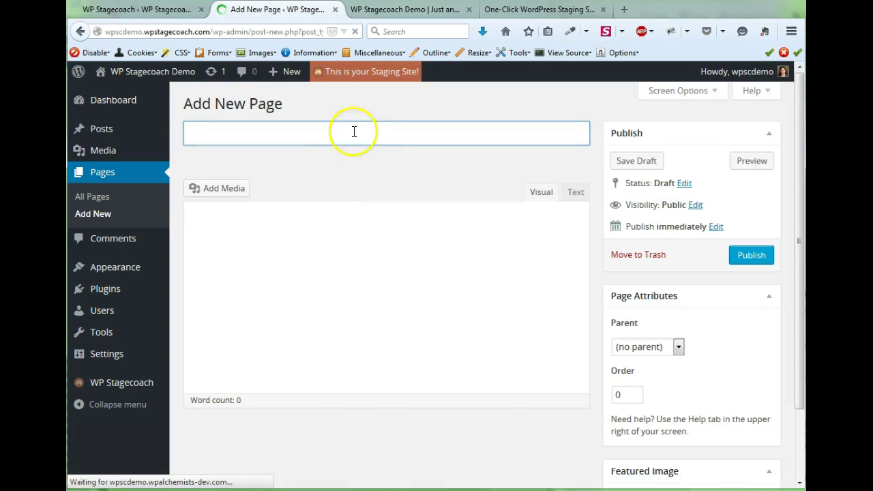
left_click(354, 132)
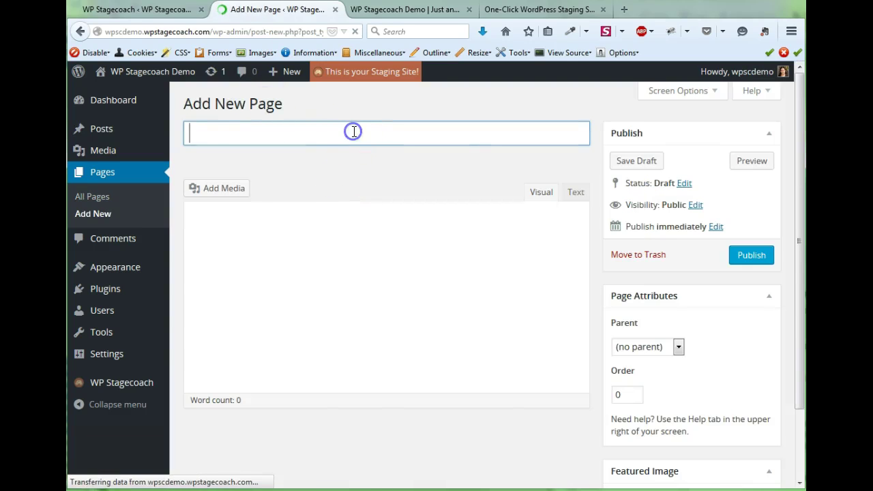
type("No more cowboy coding!")
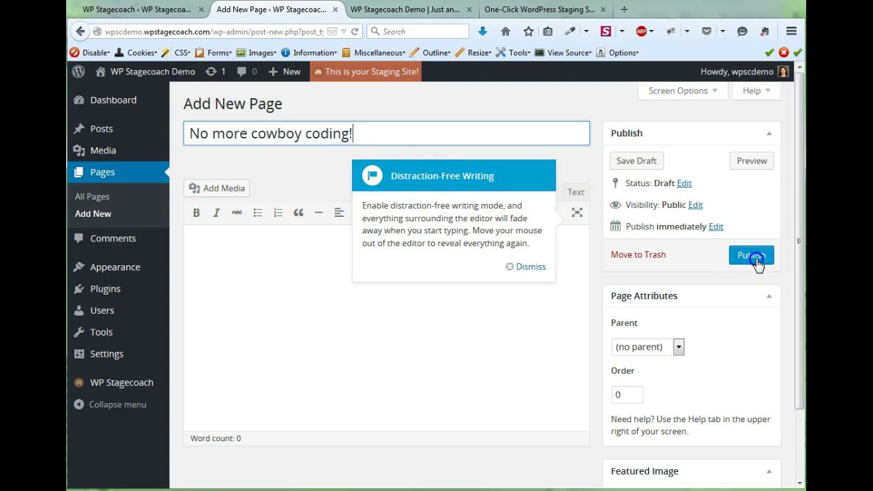
left_click(752, 256)
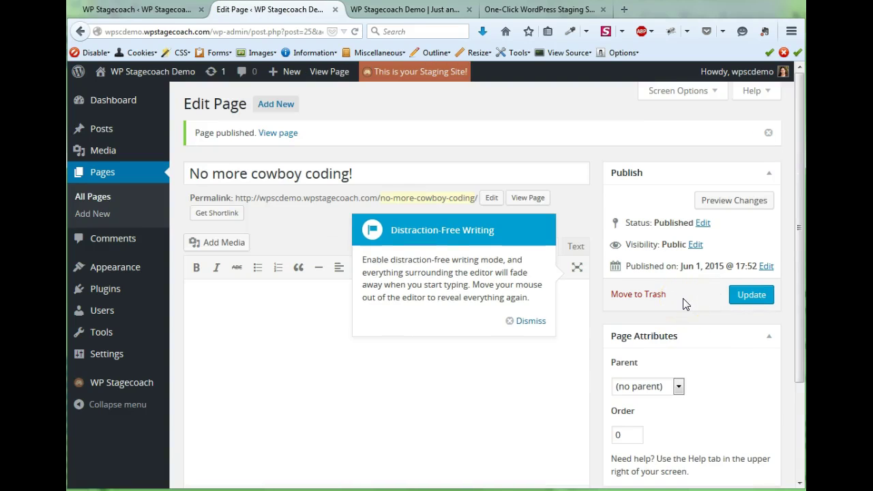
Activate the Twenty Fourteen theme on the staging site.
mouse_move(140, 263)
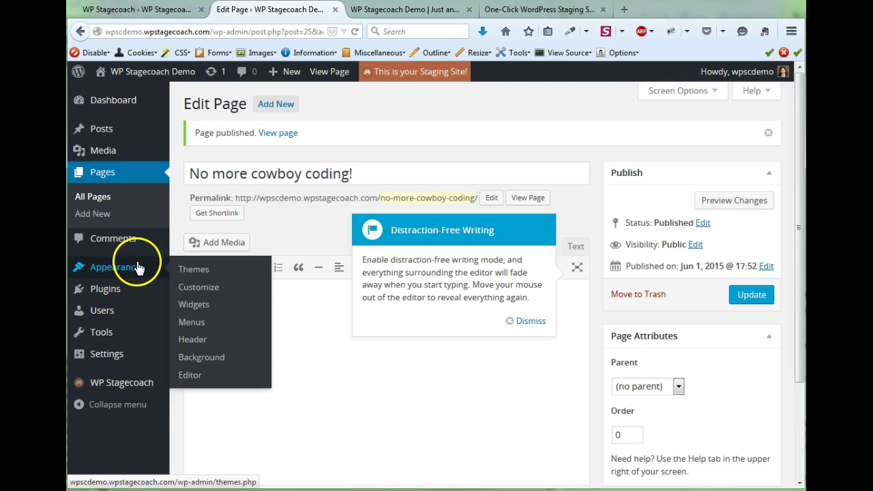
left_click(202, 278)
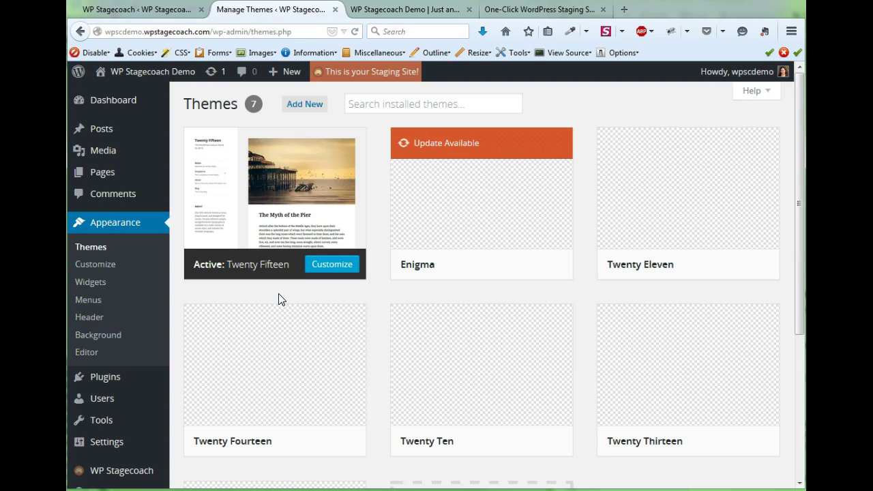
left_click(272, 441)
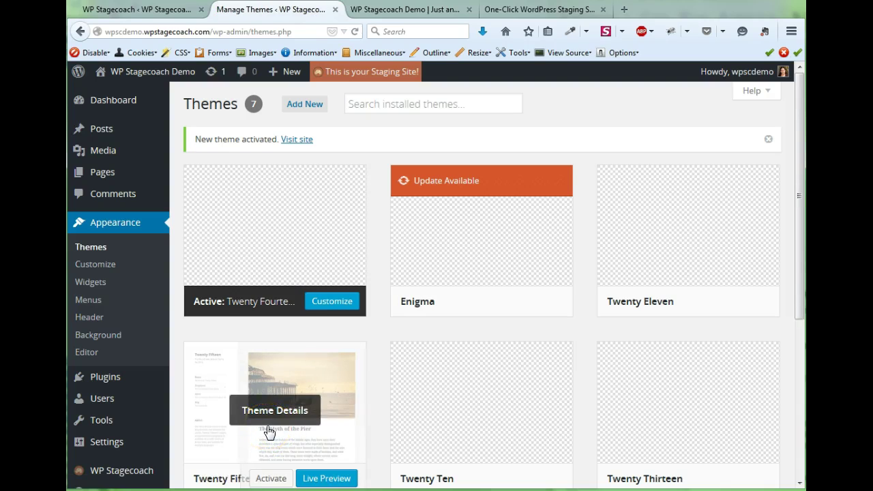
Make the staging site's front page the static page "No more cowboy coding!" and save the reading settings.
mouse_move(117, 446)
left_click(198, 399)
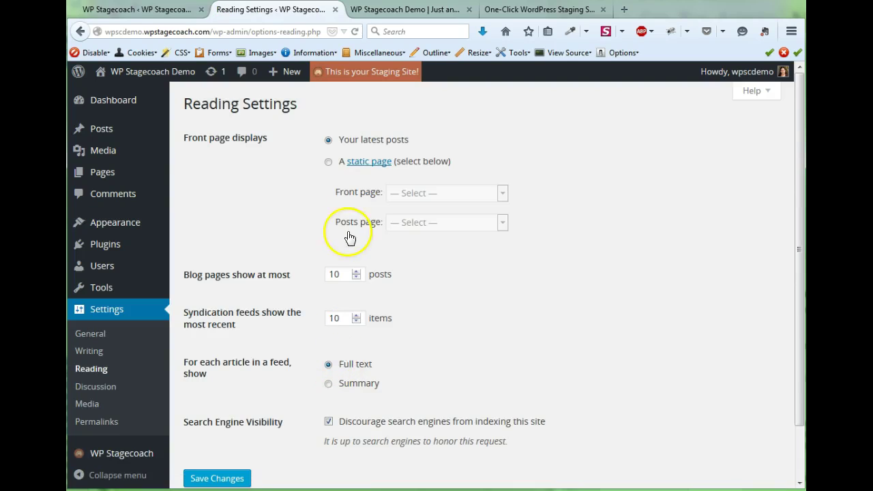
left_click(328, 161)
left_click(458, 195)
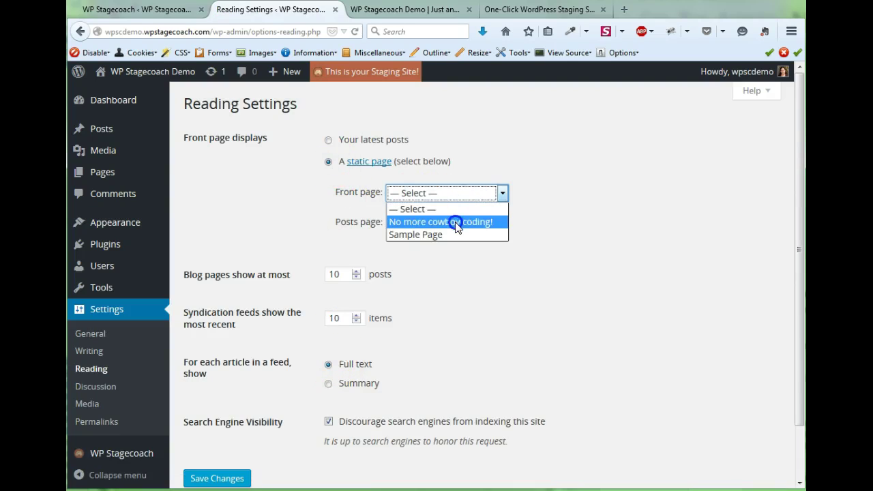
left_click(456, 223)
left_click(220, 477)
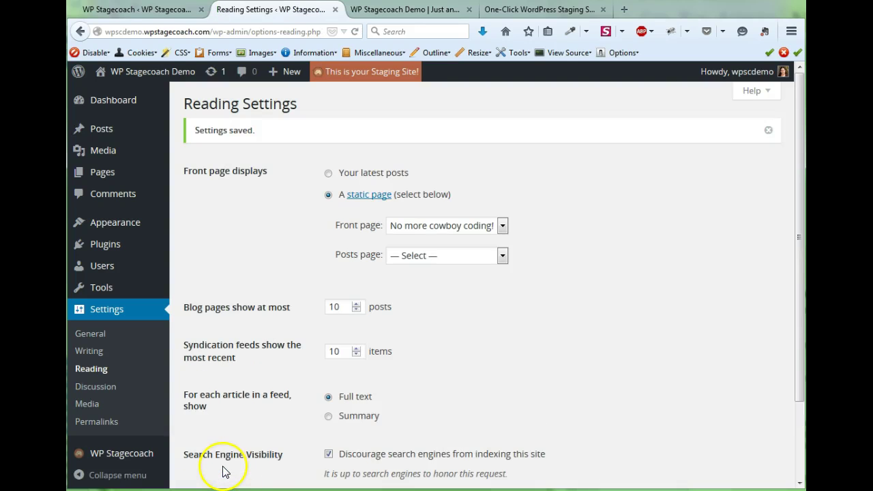
Open the staging site's front end separately from the admin and review the changed front page.
mouse_move(141, 75)
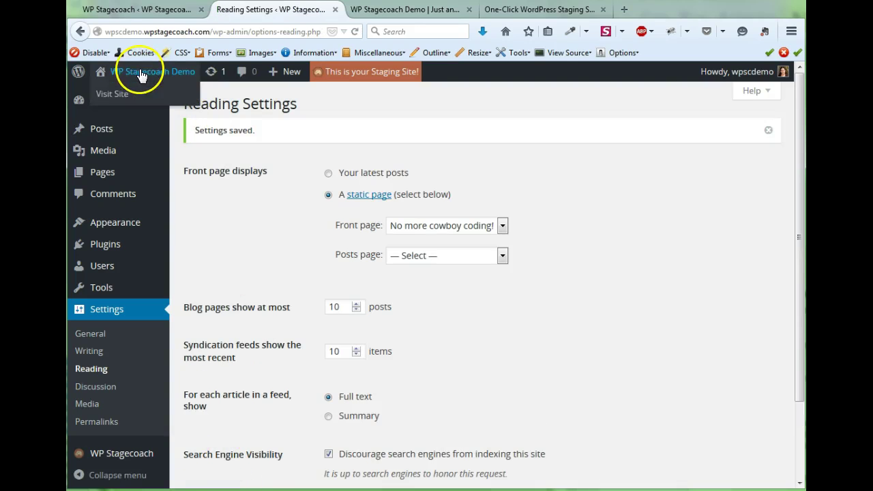
middle_click(113, 93)
left_click(391, 12)
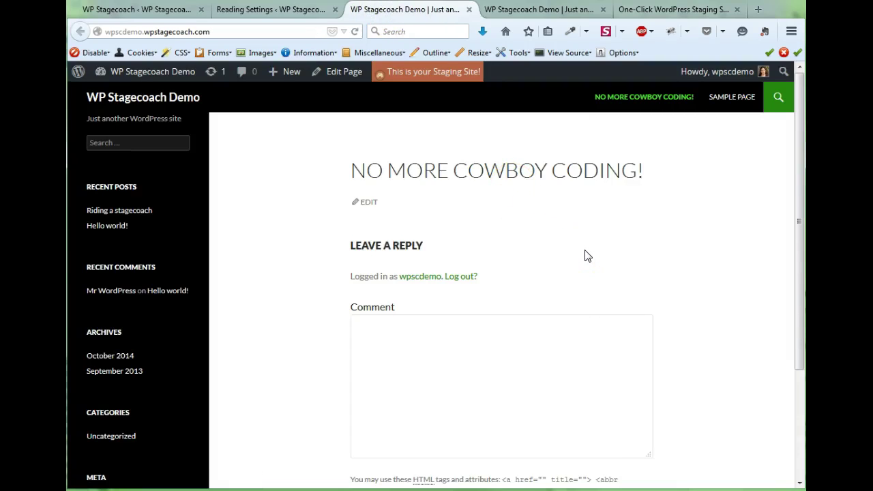
scroll(585, 256, "down", 3)
scroll(585, 253, "up", 3)
Return to the live site's admin and open WP Stagecoach's Import Changes page.
left_click(280, 9)
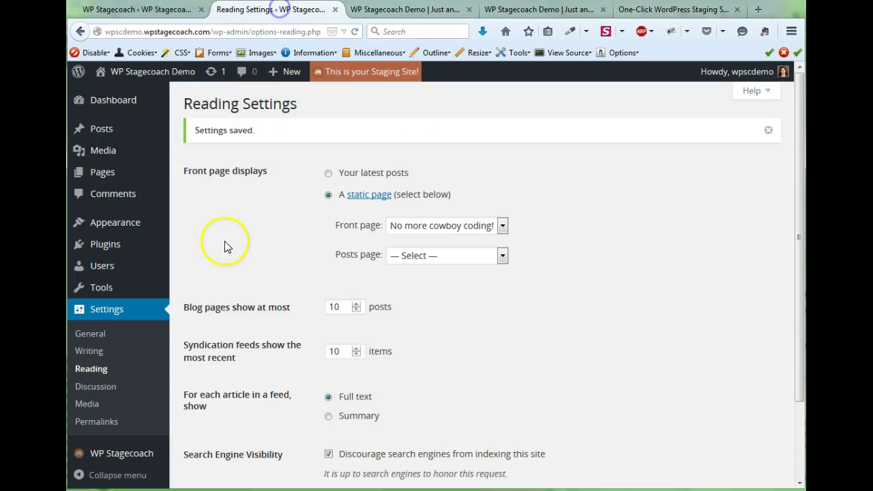
left_click(144, 11)
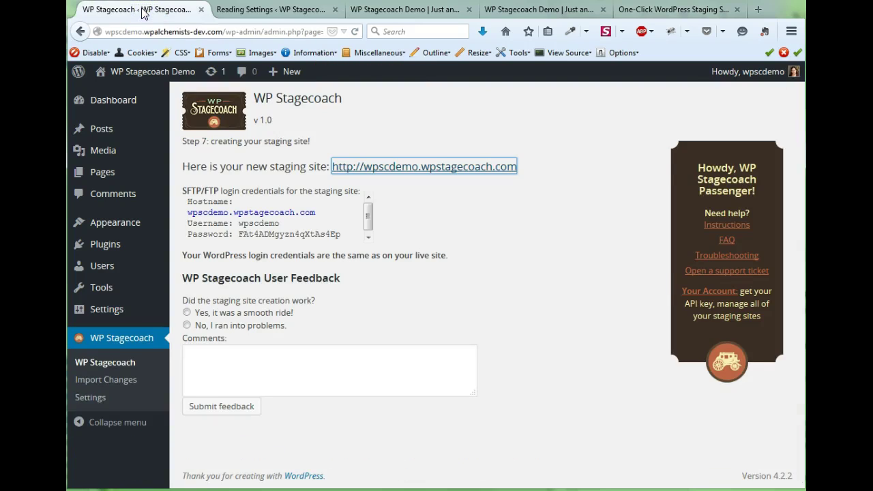
left_click(112, 383)
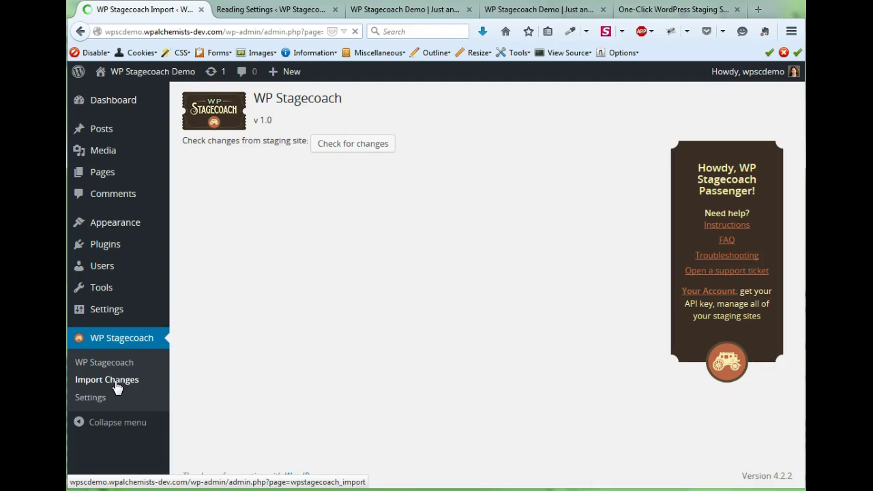
Check the staging site for changes and import all of them into the live site with One-Click Import.
left_click(357, 148)
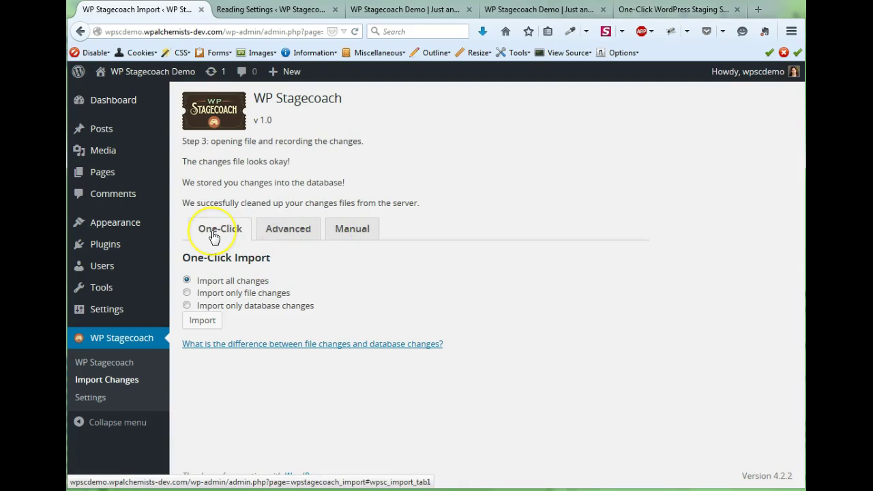
left_click(281, 235)
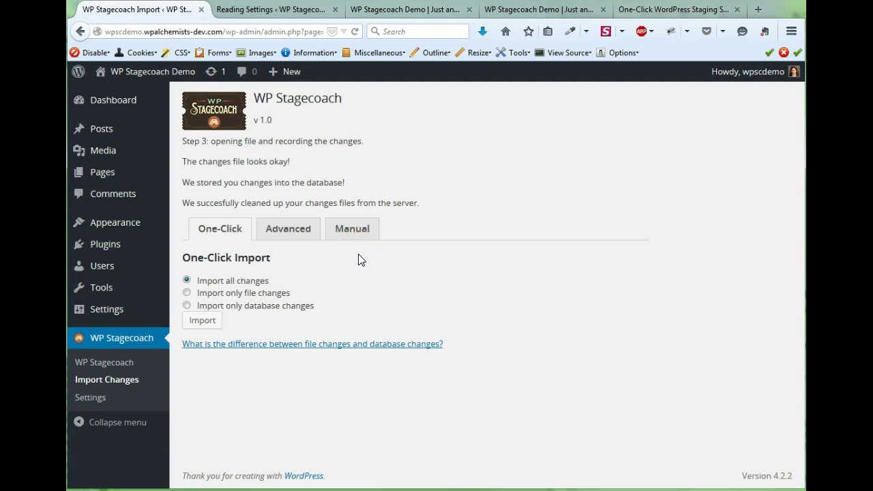
left_click(205, 321)
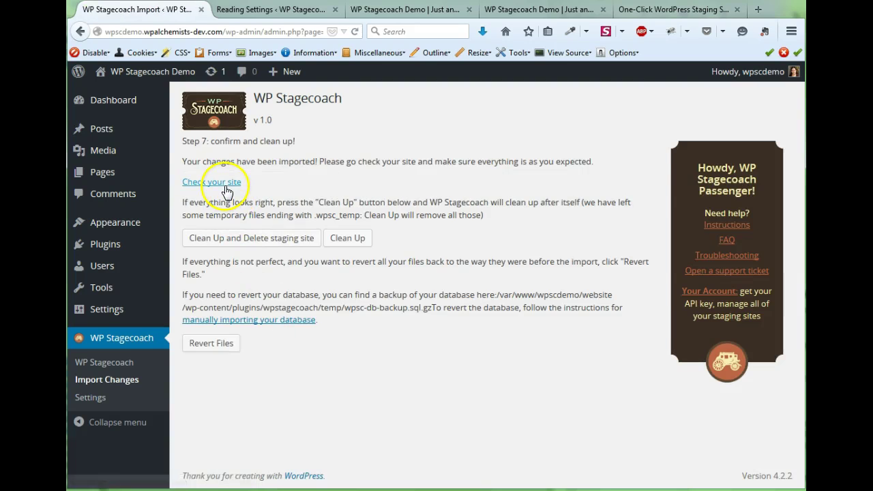
Reload the live site's front end and compare its front page and theme with the staging site.
left_click(389, 10)
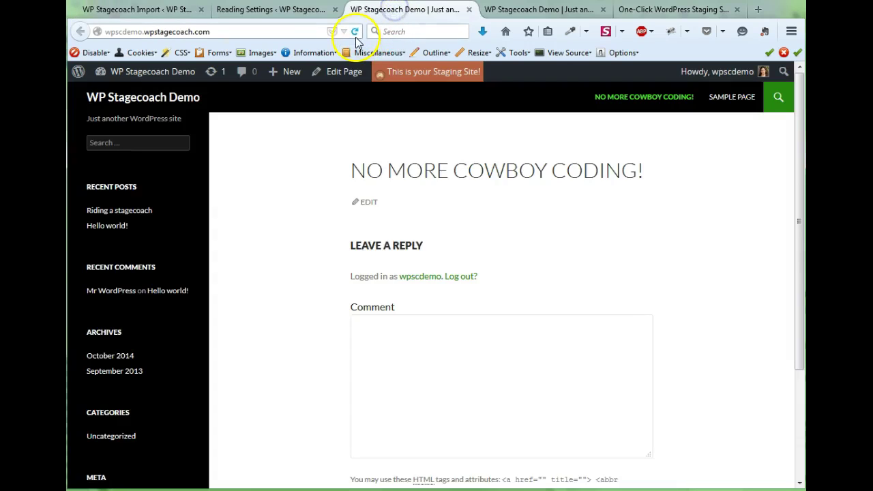
left_click(565, 10)
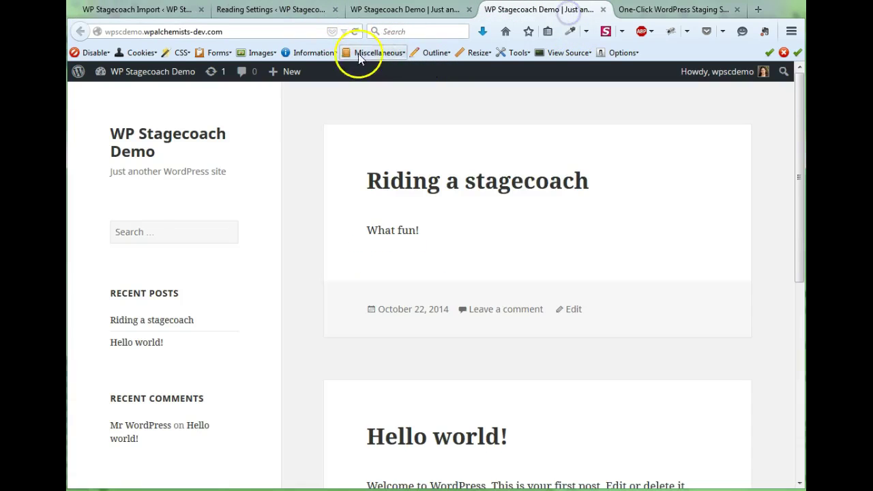
left_click(355, 31)
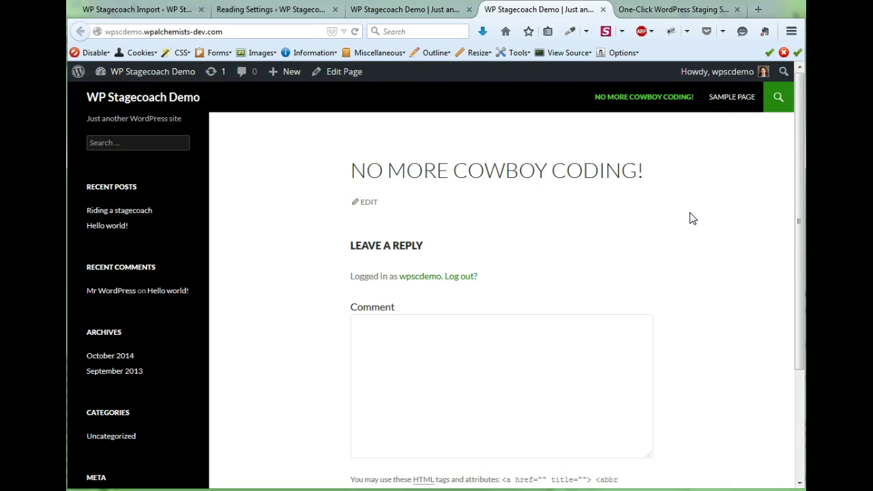
Return to the WP Stagecoach import page, clean up the temporary files and delete the staging site, confirming the deletion.
left_click(119, 10)
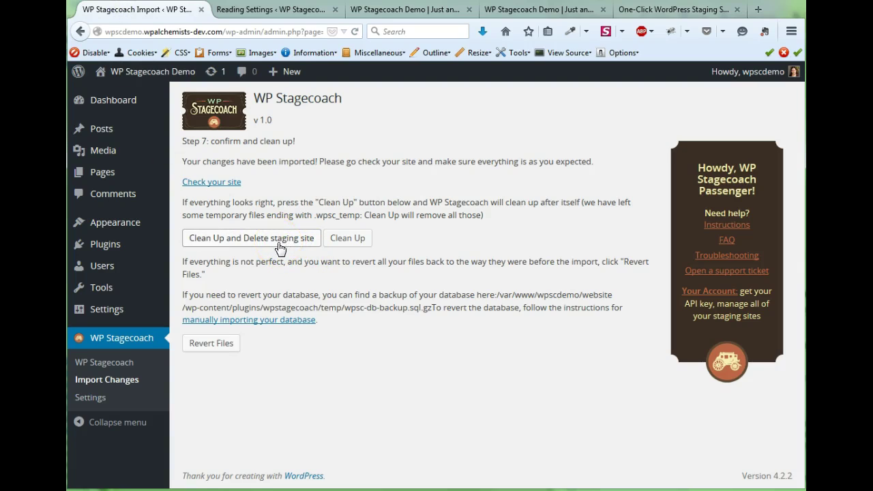
left_click(279, 244)
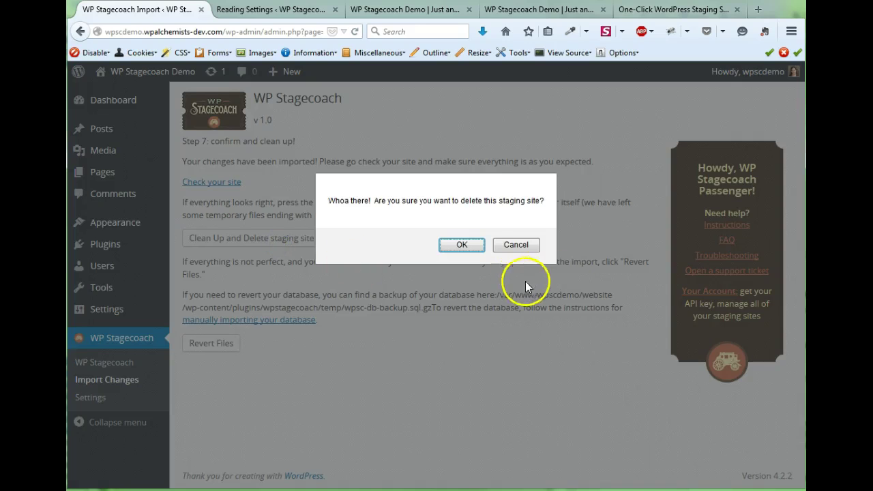
left_click(459, 247)
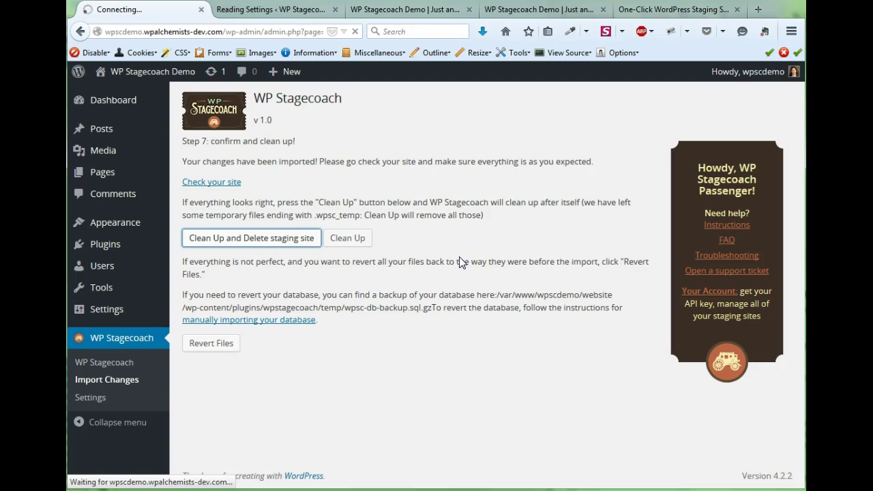